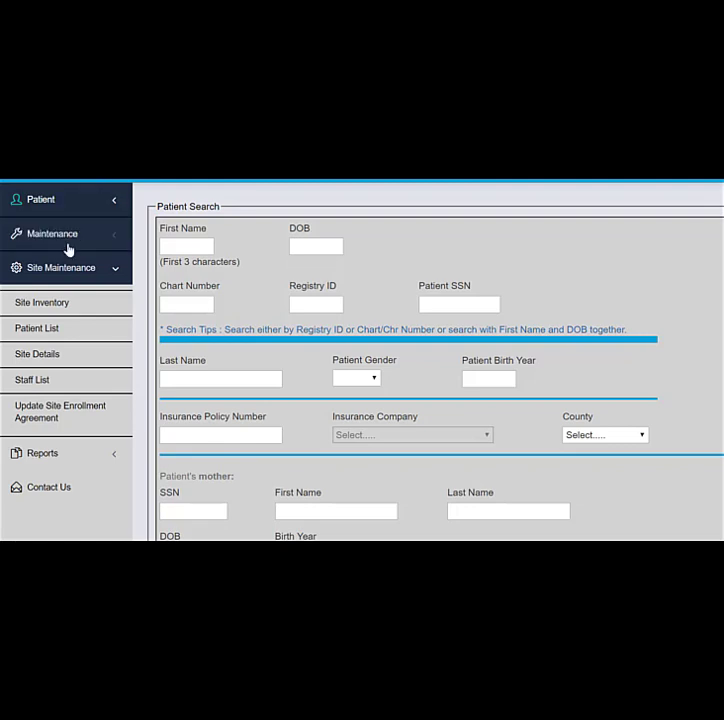
Open the site enrollment agreement for updating, sign it electronically with the signer's full name, and agree to its terms
left_click(40, 420)
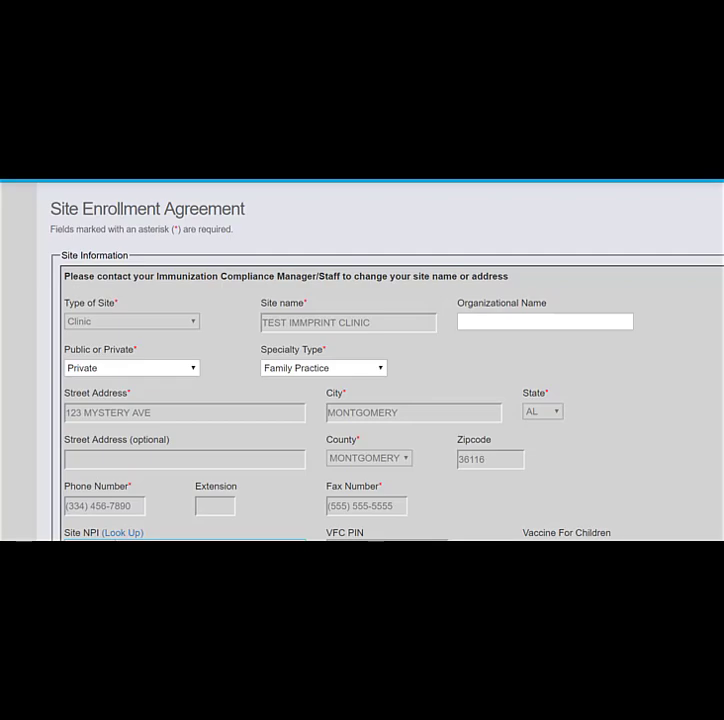
scroll(380, 360, "down", 6)
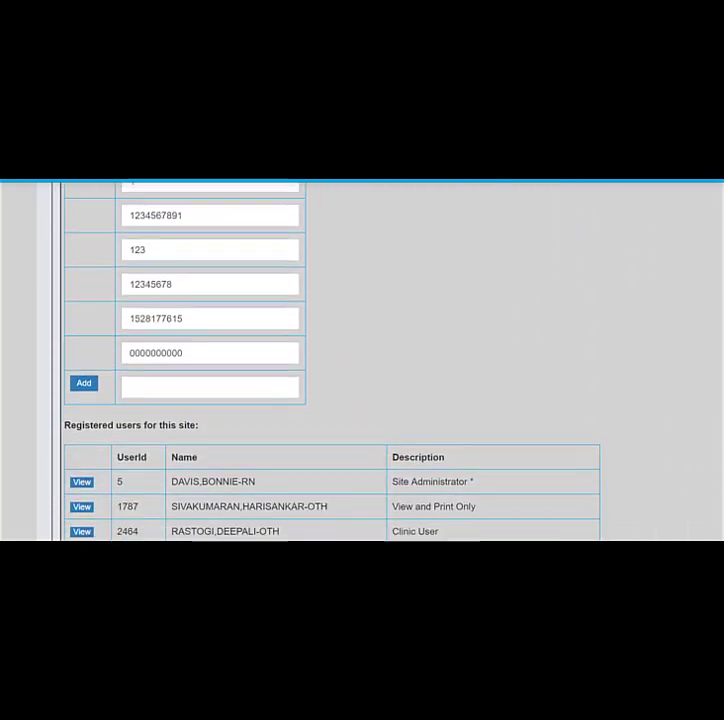
scroll(330, 360, "down", 8)
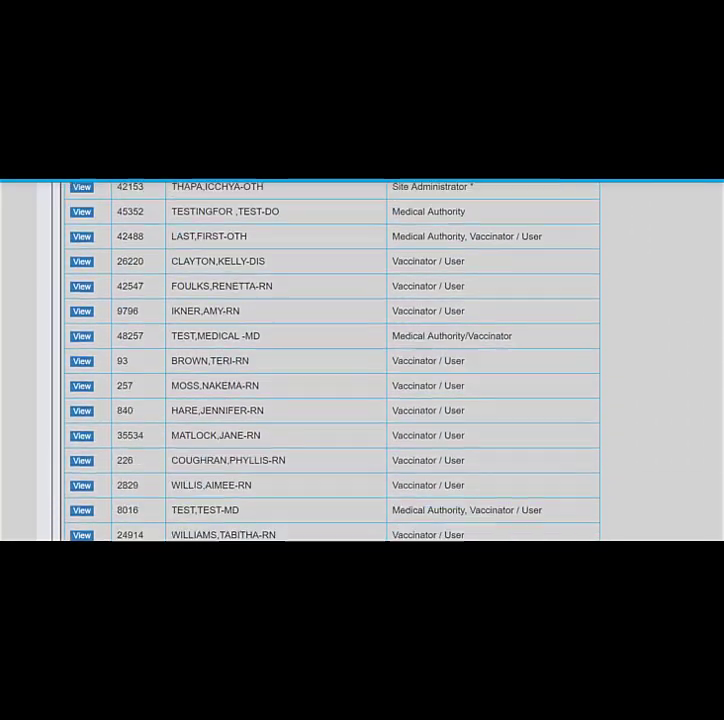
scroll(380, 360, "down", 10)
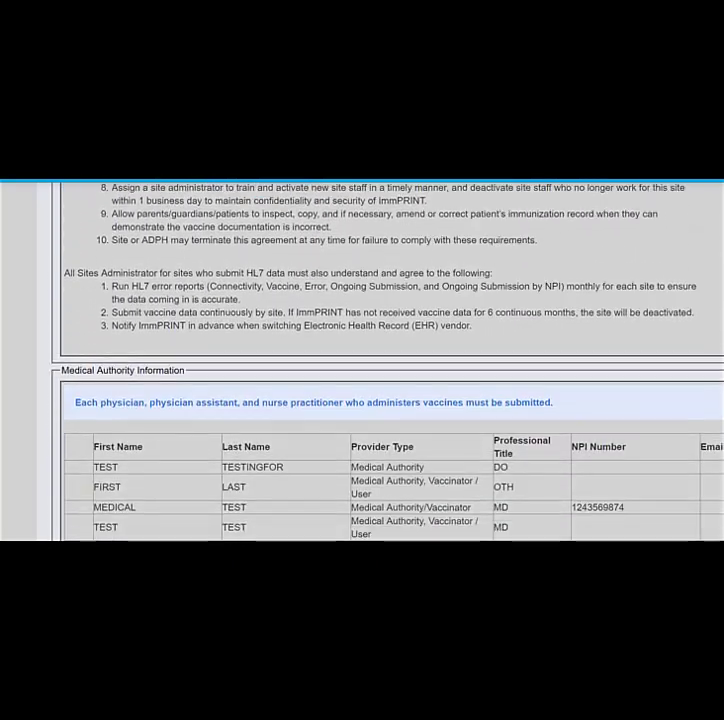
scroll(380, 360, "down", 3)
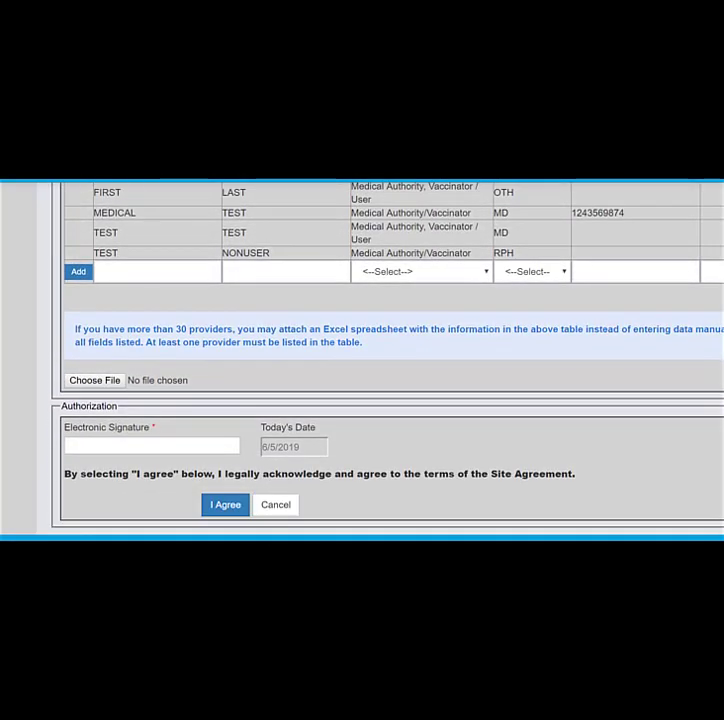
left_click(178, 451)
type("Joe Sample")
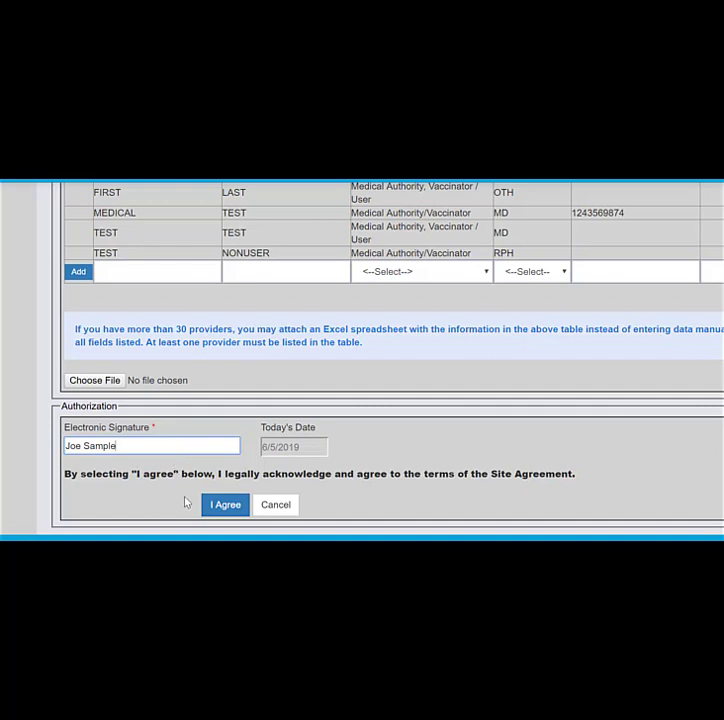
left_click(223, 508)
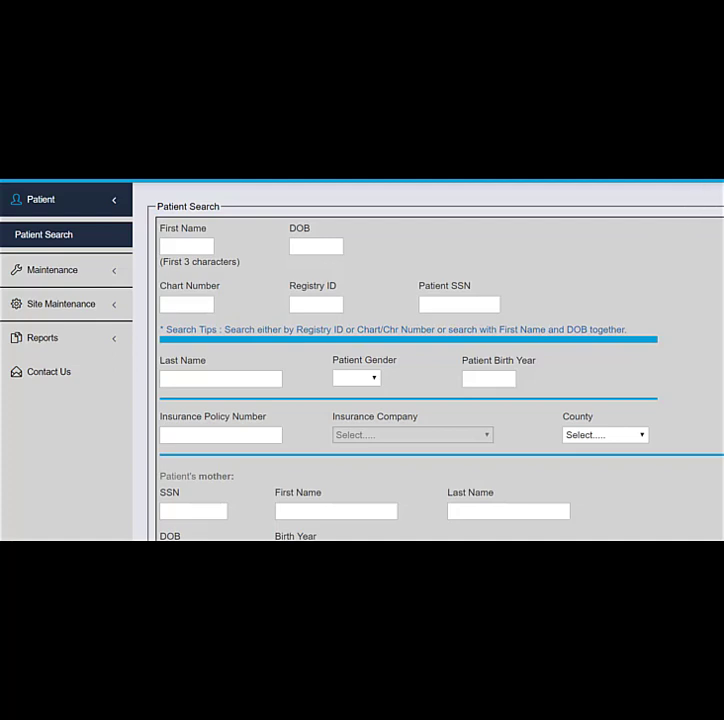
Open the site details and review the address, site administrator, agreement dates and NPI sections
left_click(61, 304)
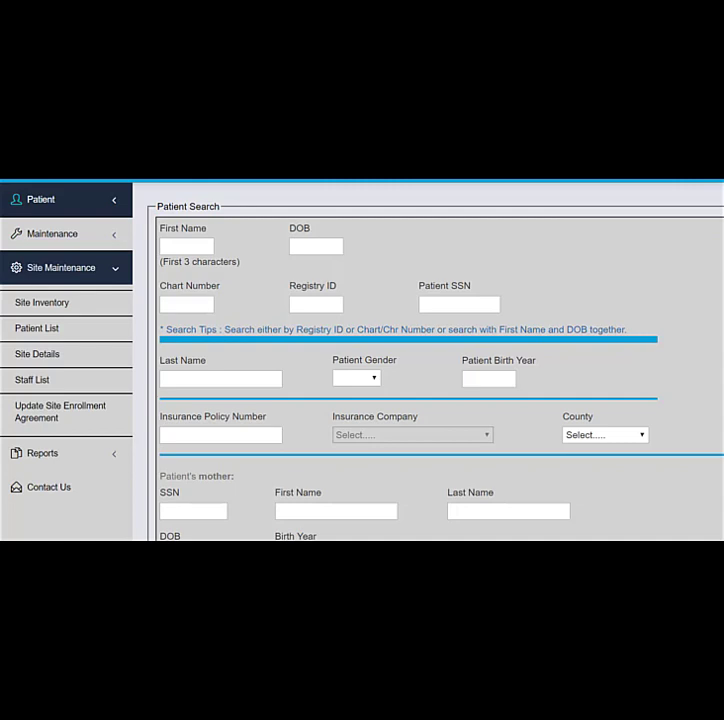
left_click(43, 358)
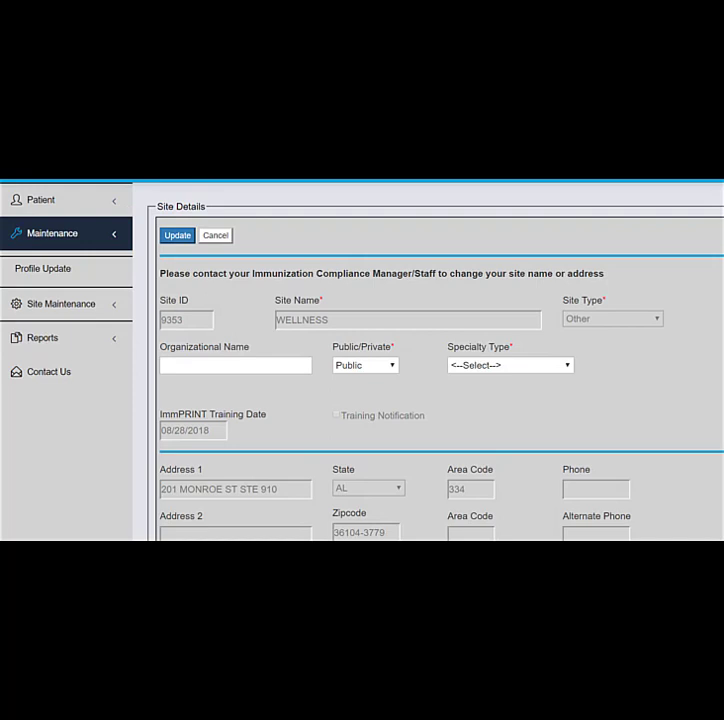
scroll(428, 362, "down", 3)
scroll(428, 362, "down", 3)
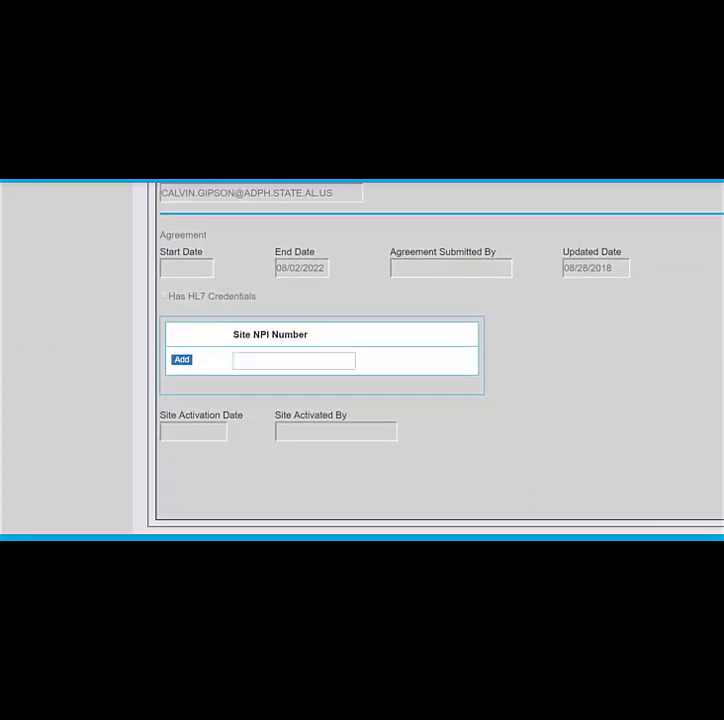
scroll(428, 362, "up", 3)
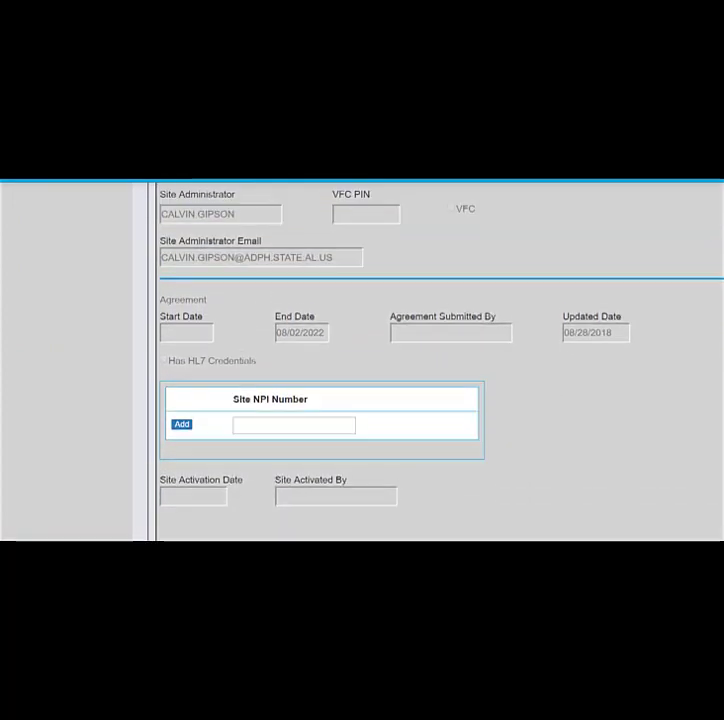
scroll(428, 362, "up", 4)
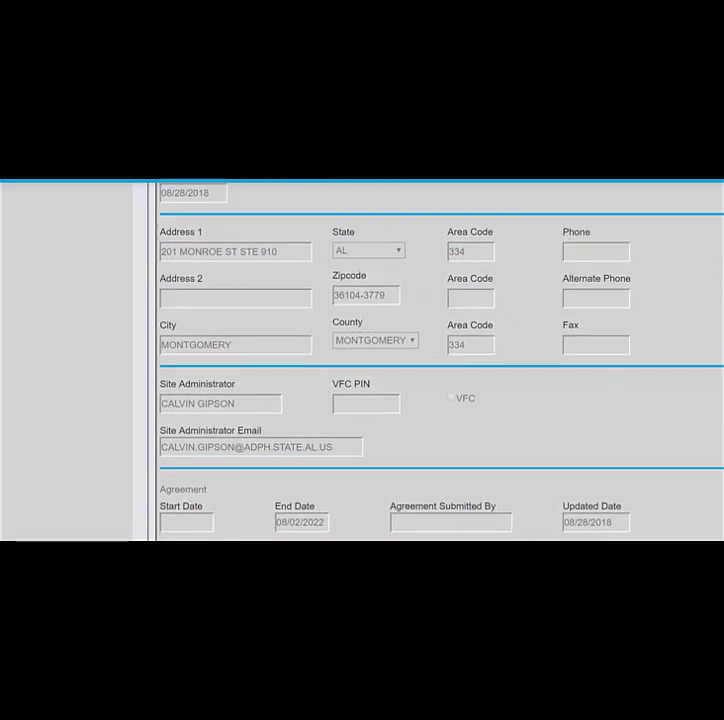
scroll(428, 362, "up", 3)
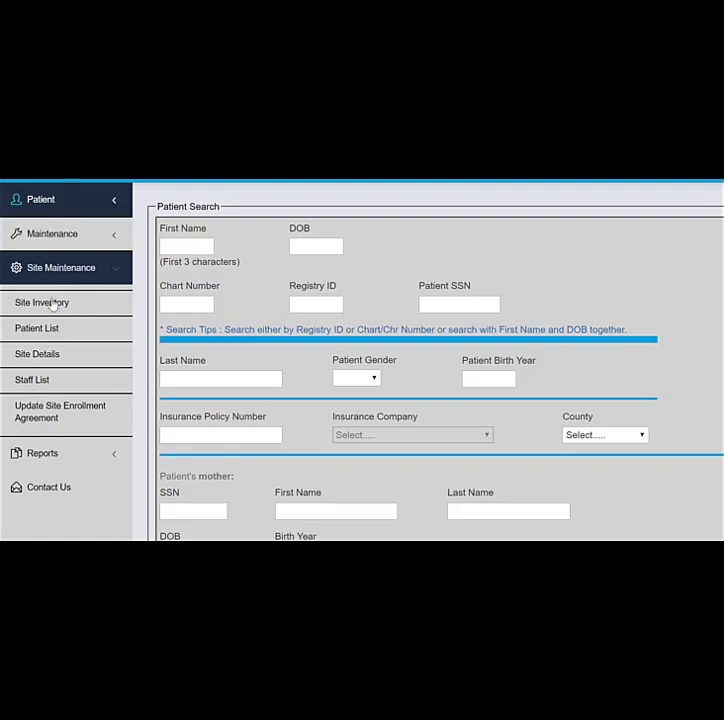
Approve the first of the two identically named active users in the TEST IMMPRINT CLINIC staff list with Clinic User access
left_click(29, 384)
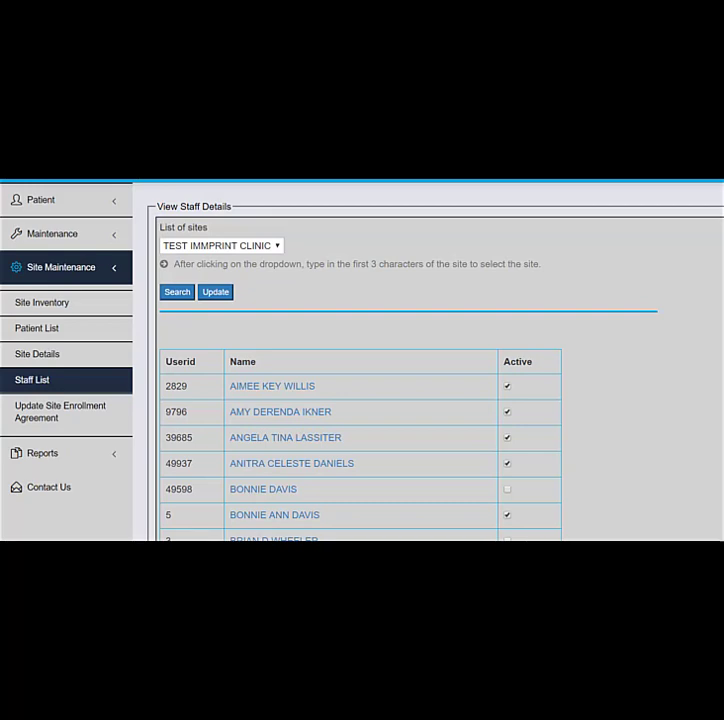
scroll(360, 400, "down", 10)
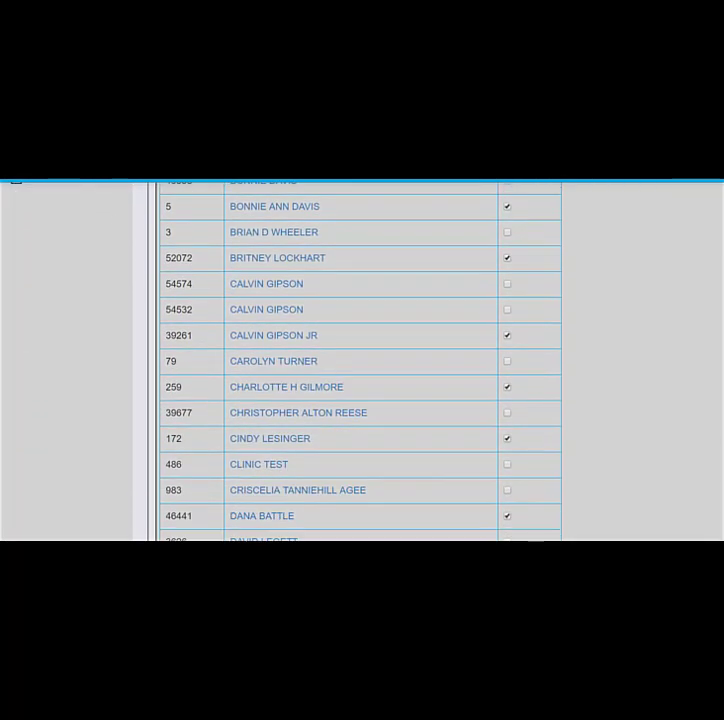
scroll(360, 360, "down", 14)
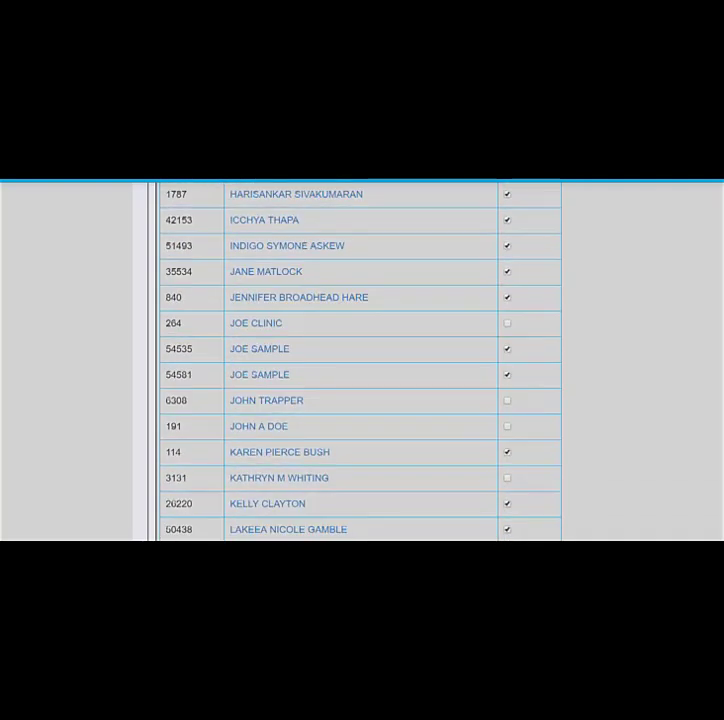
left_click(275, 352)
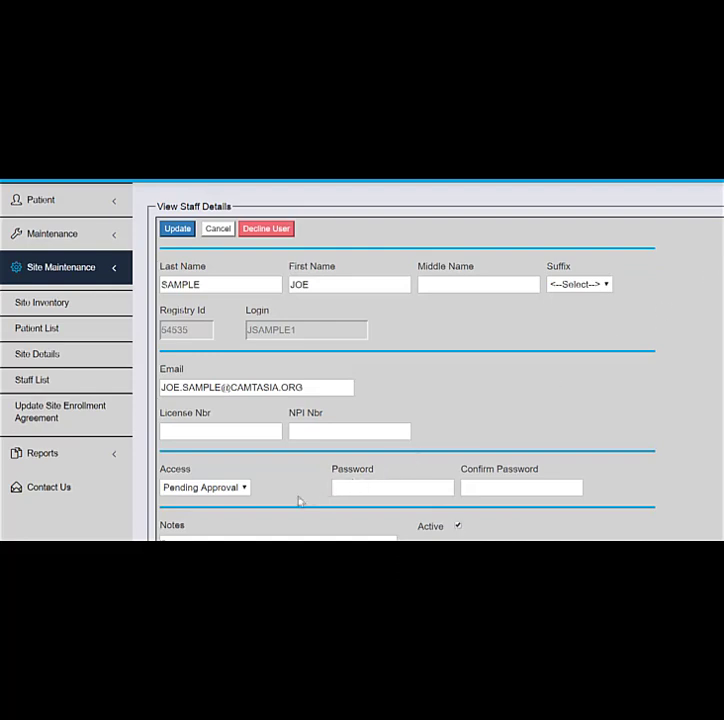
left_click(243, 491)
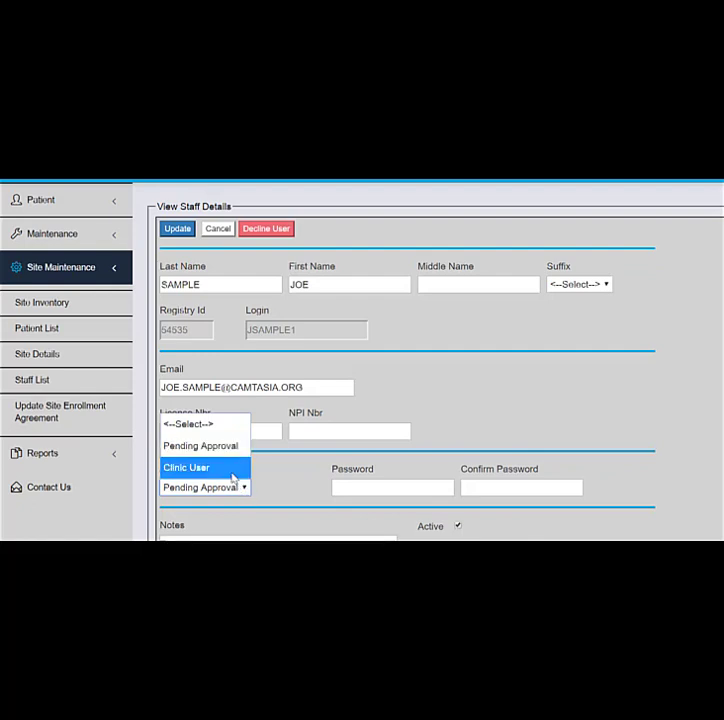
left_click(233, 467)
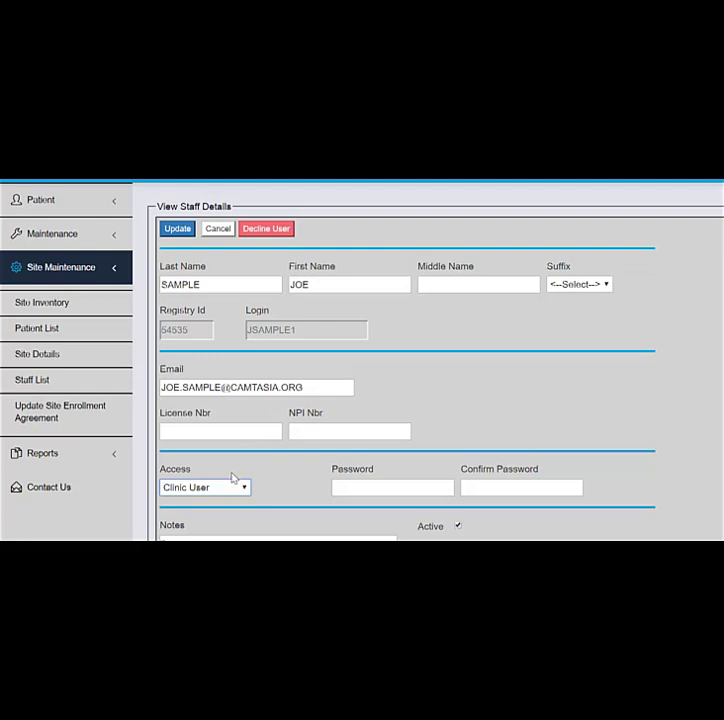
left_click(185, 231)
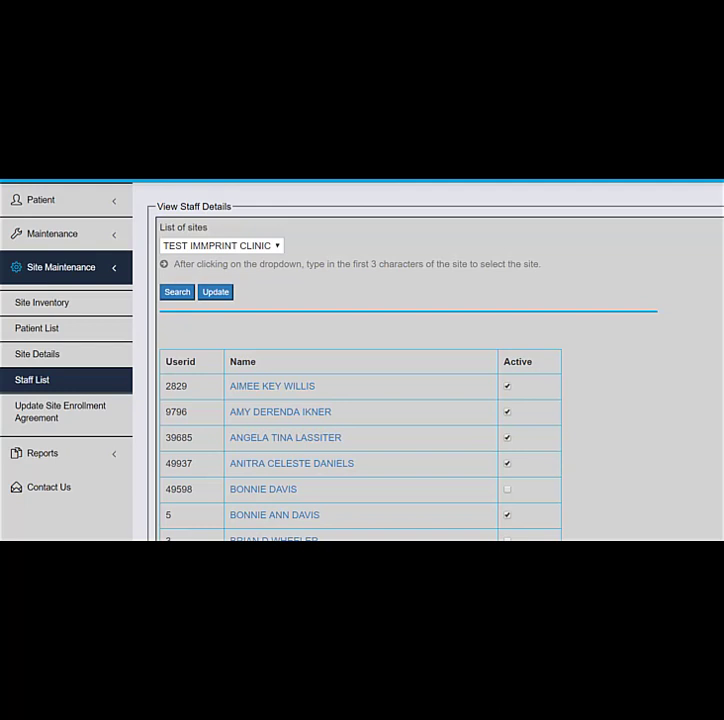
Decline the second of the two identically named users in the TEST IMMPRINT CLINIC staff list
scroll(360, 400, "down", 10)
scroll(360, 360, "down", 6)
scroll(360, 361, "down", 1)
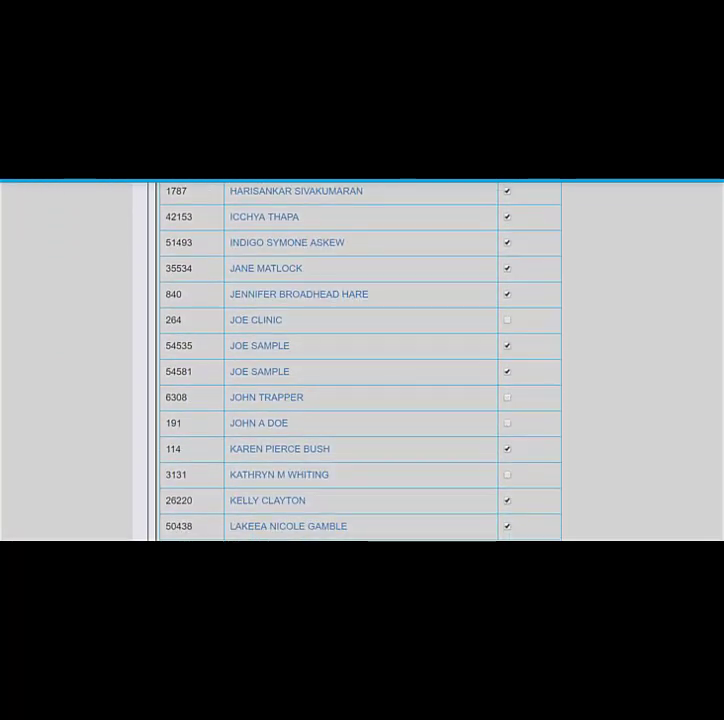
left_click(269, 376)
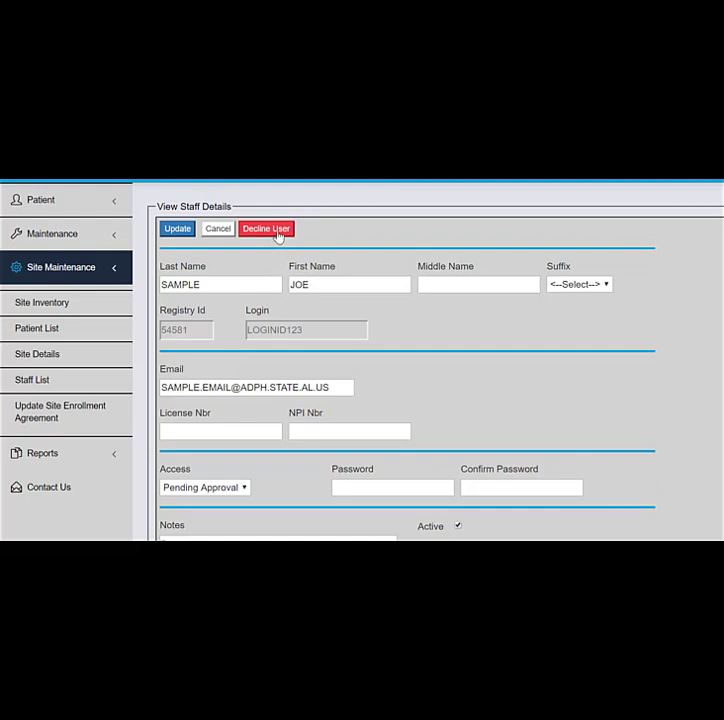
left_click(277, 231)
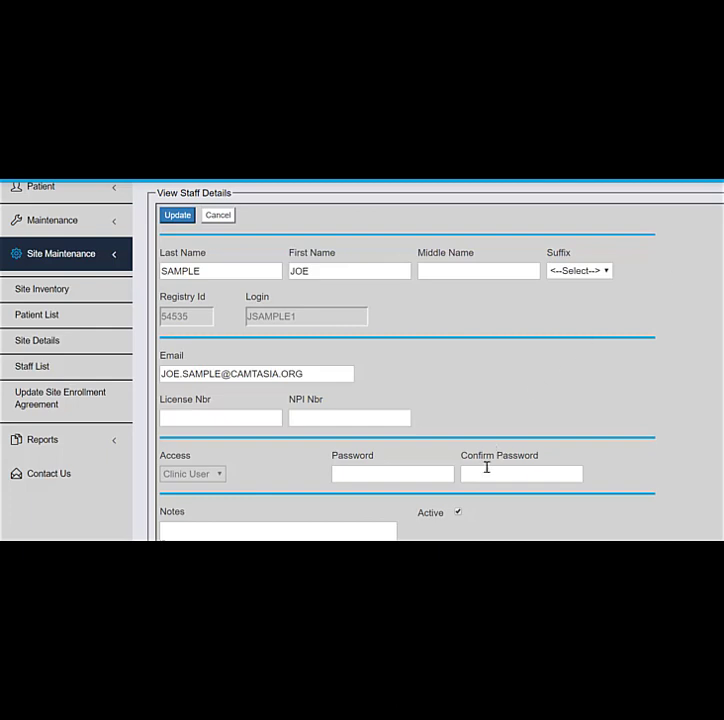
Deactivate the approved clinic user, add the note "note entered", and save the staff record
left_click(458, 513)
left_click(325, 537)
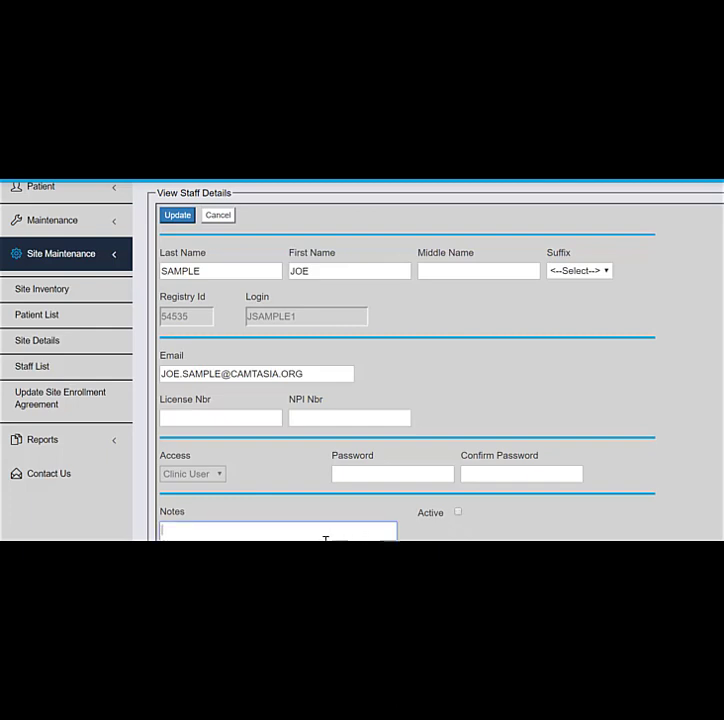
type("note entered")
left_click(183, 218)
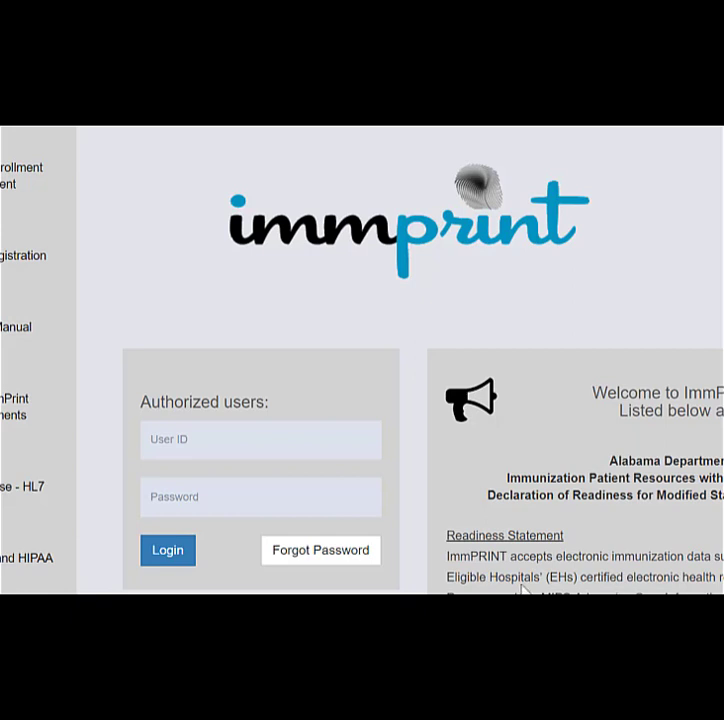
Open password recovery from the login page, and enter, confirm and save a new password in the pending user's staff record
left_click(333, 552)
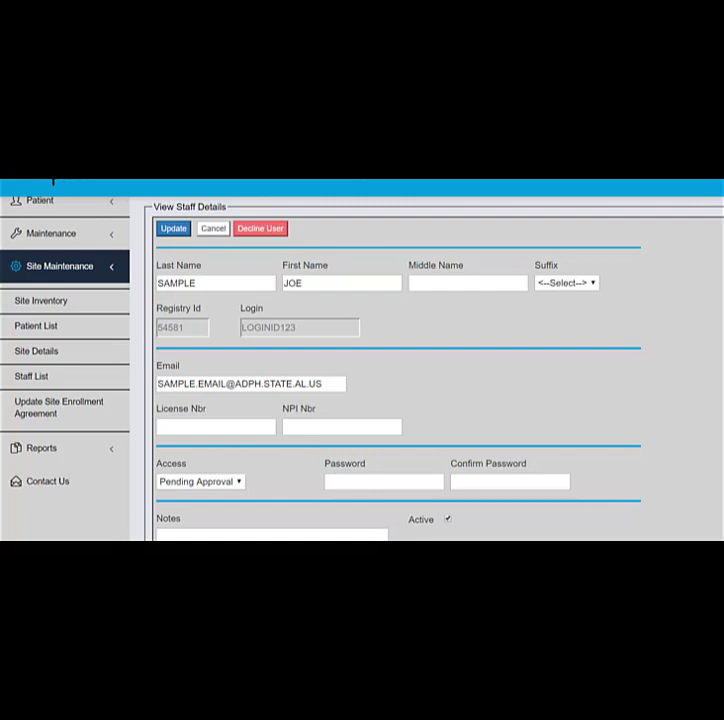
left_click(419, 485)
type("••••••••")
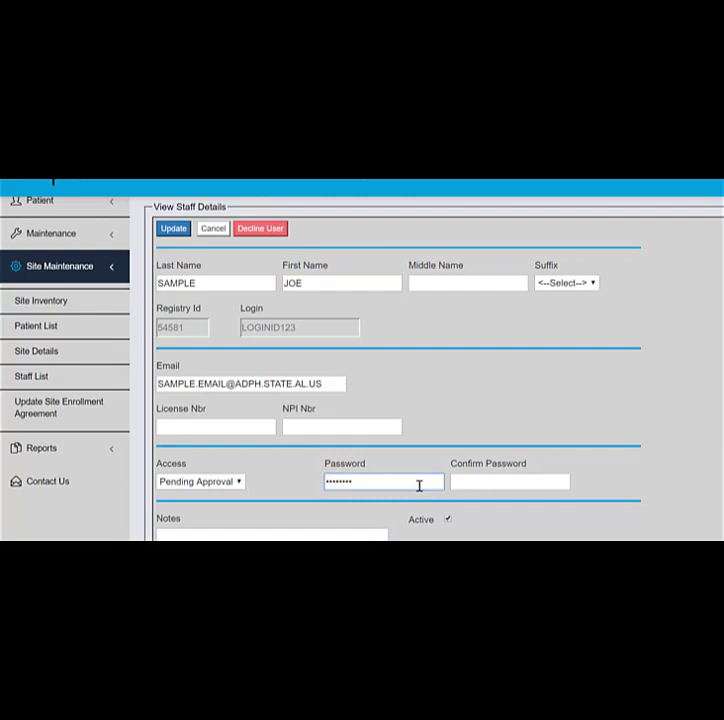
left_click(535, 480)
type("••••••")
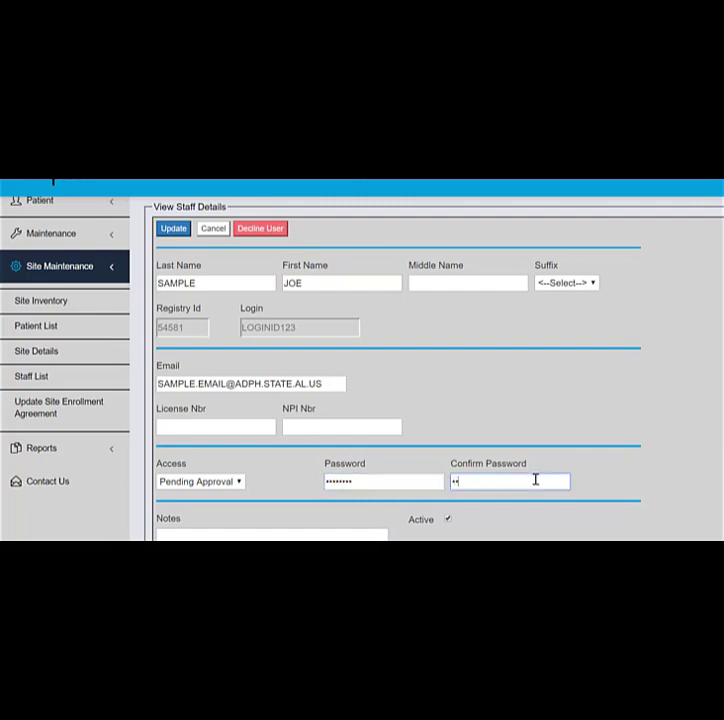
type("••")
left_click(168, 230)
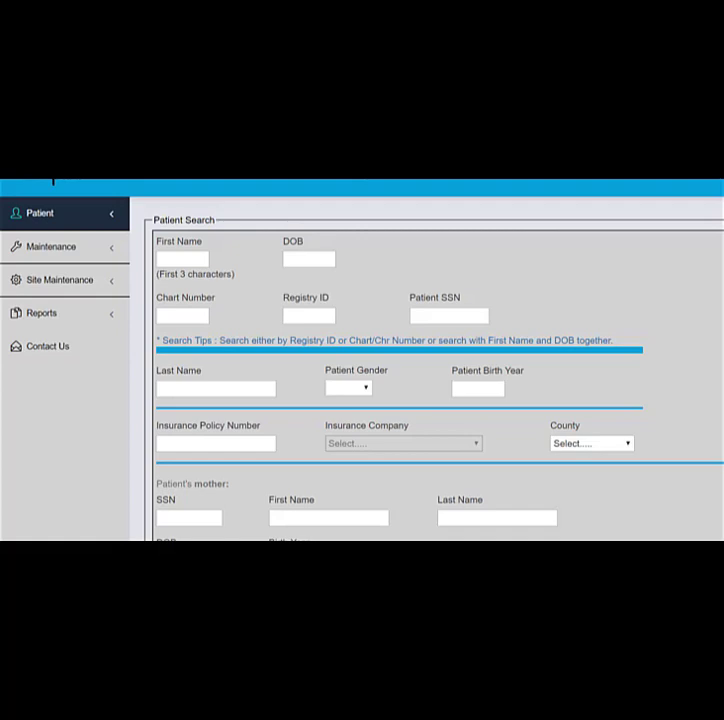
Open the HL7 Detailed Site Report form
left_click(42, 314)
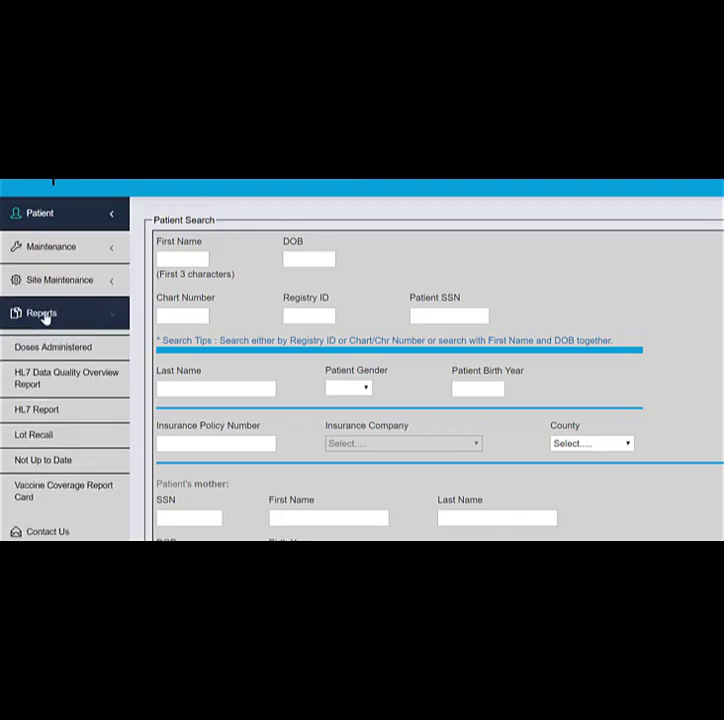
left_click(33, 417)
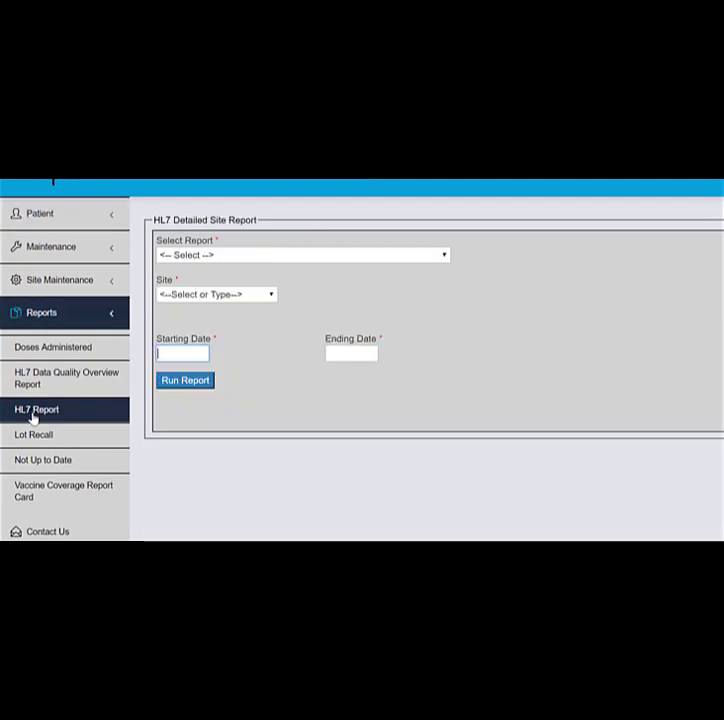